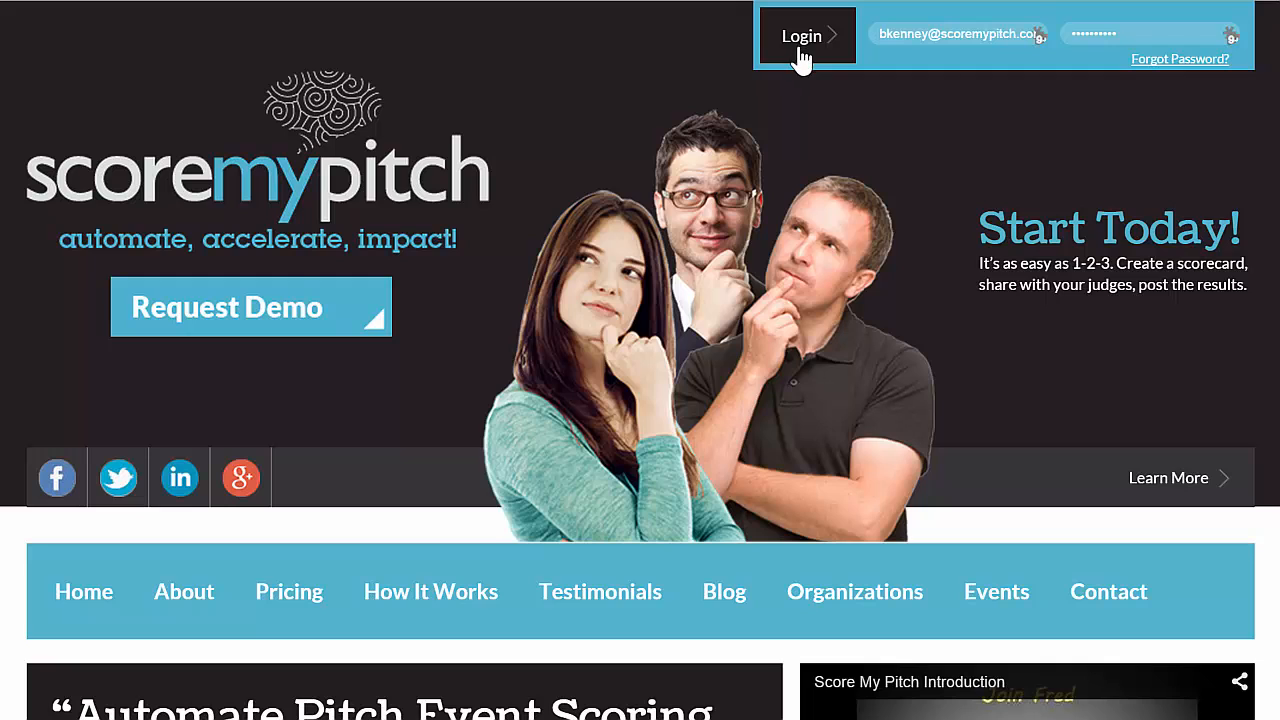
- Log in with the prefilled credentials, go to event management and start creating a new event
left_click(802, 40)
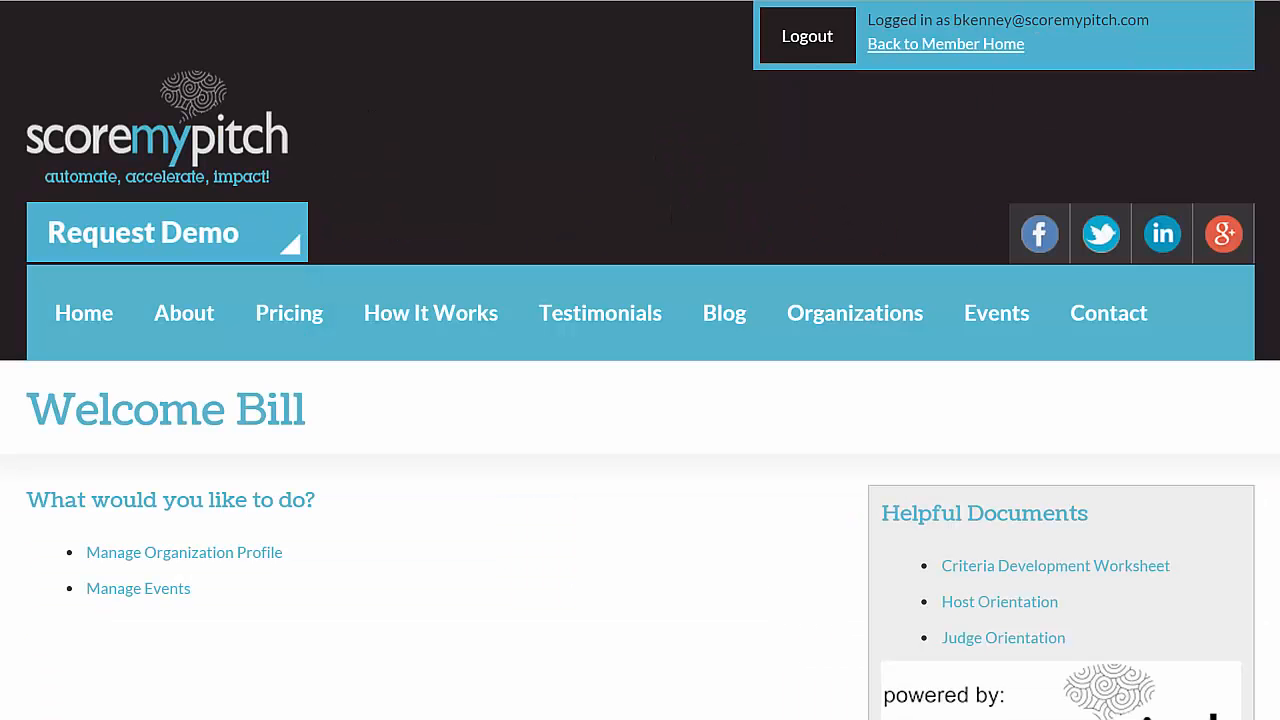
scroll(199, 487, "down", 2)
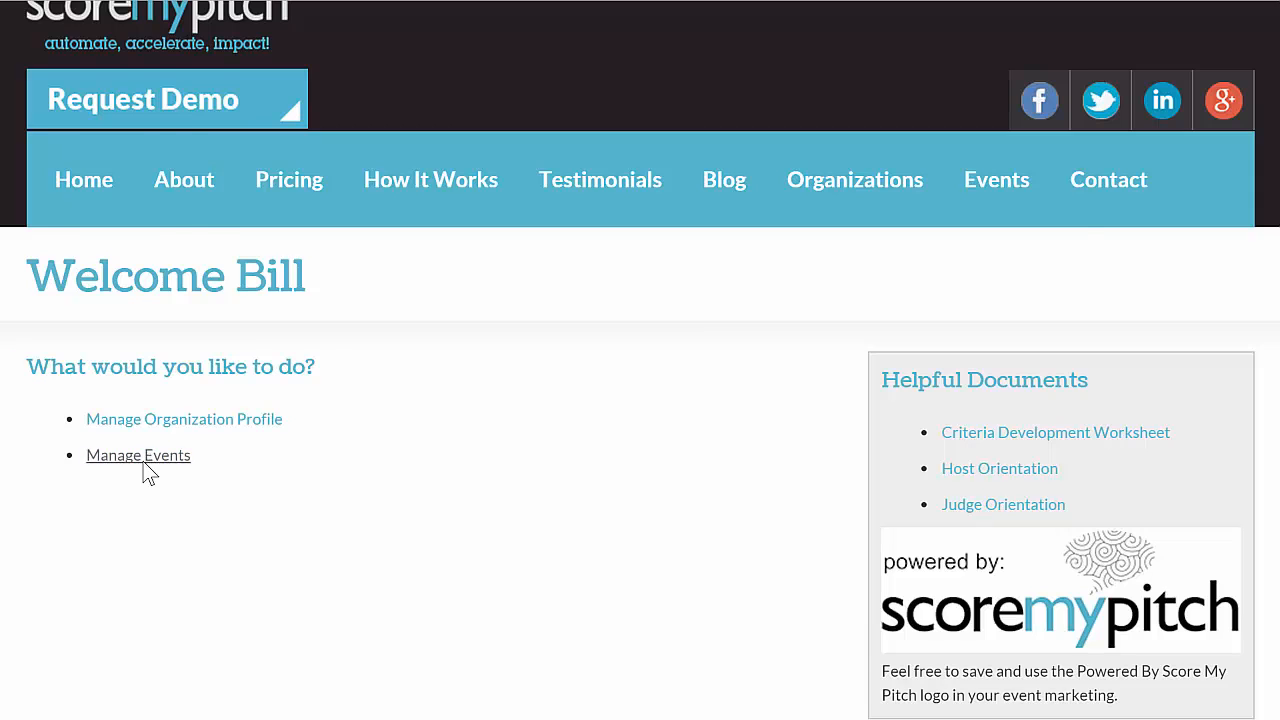
left_click(150, 465)
scroll(109, 506, "down", 4)
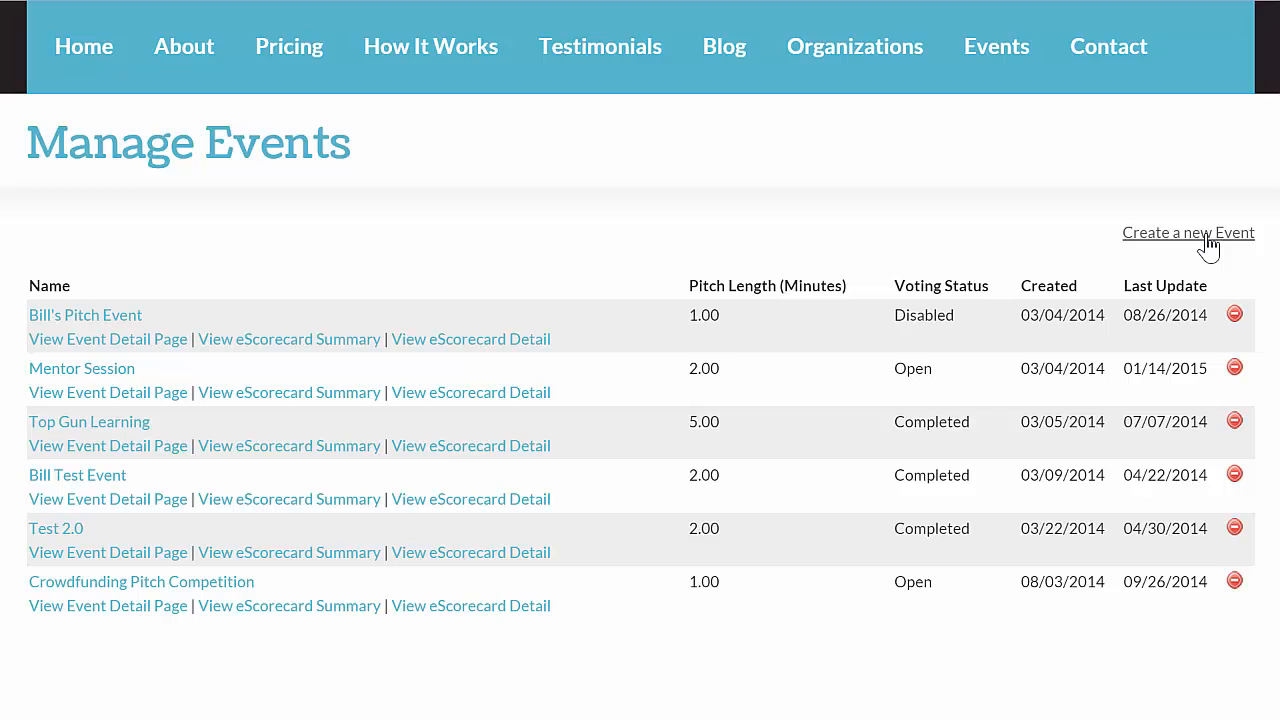
left_click(1209, 240)
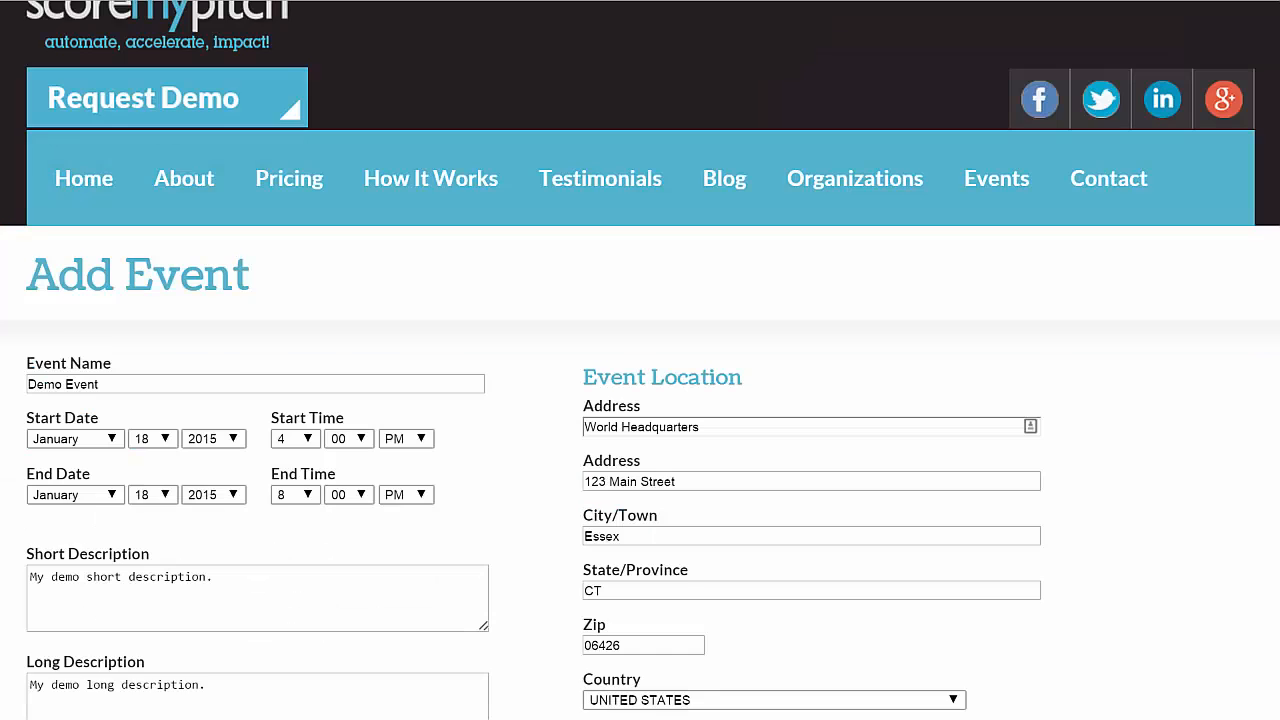
- Set the event's evaluation context to "Fundable: Is it scalable and good ROI?" and the pitch length to 3 minutes
scroll(640, 400, "down", 5)
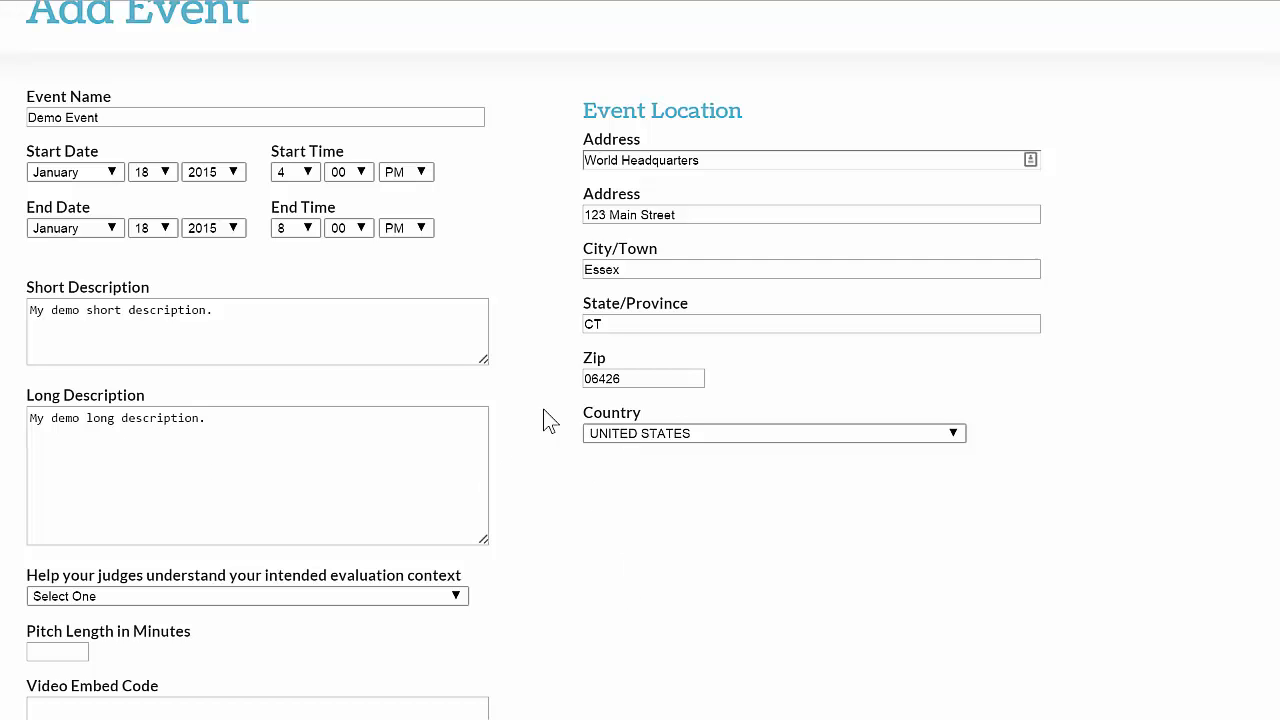
scroll(384, 432, "down", 4)
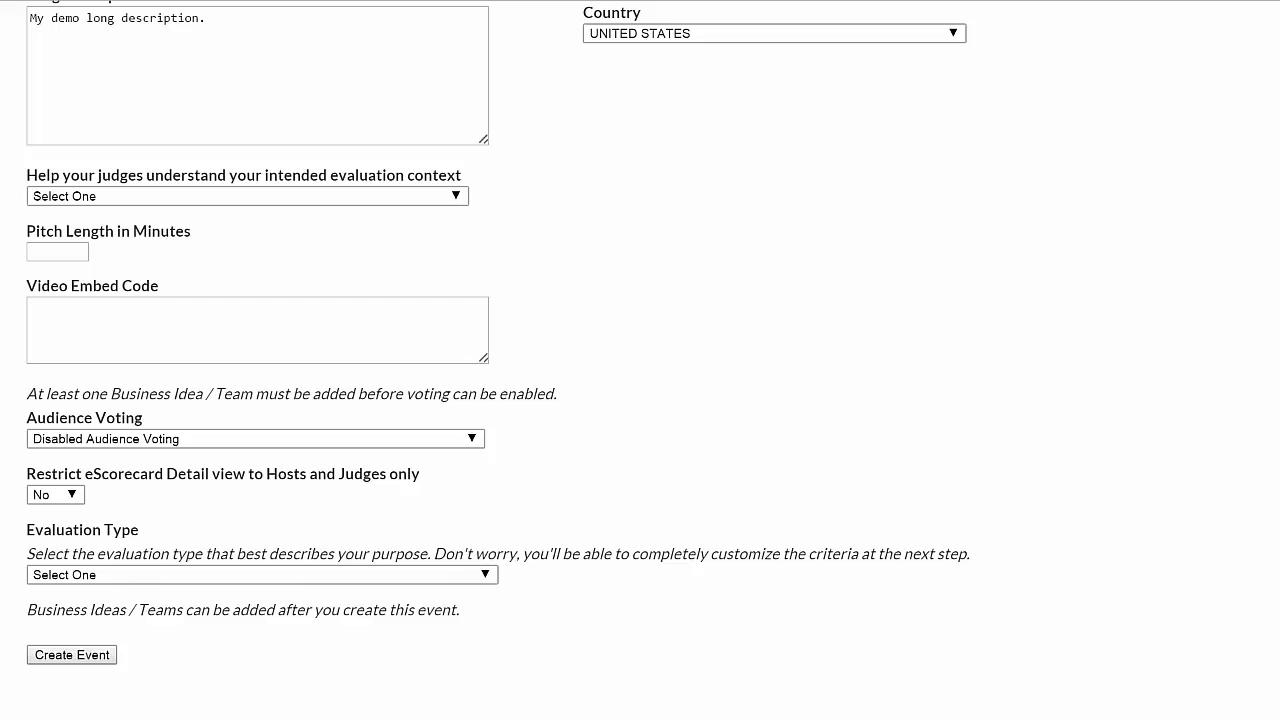
left_click(462, 200)
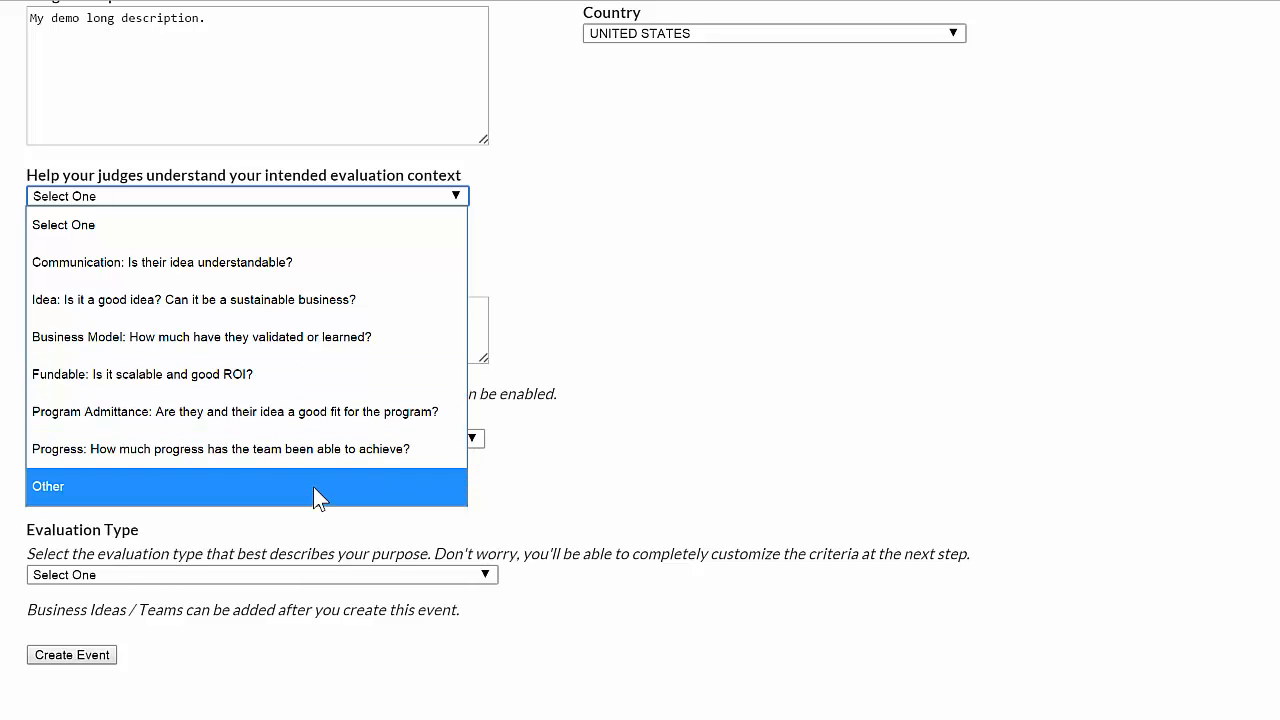
left_click(240, 374)
left_click(49, 251)
type("3")
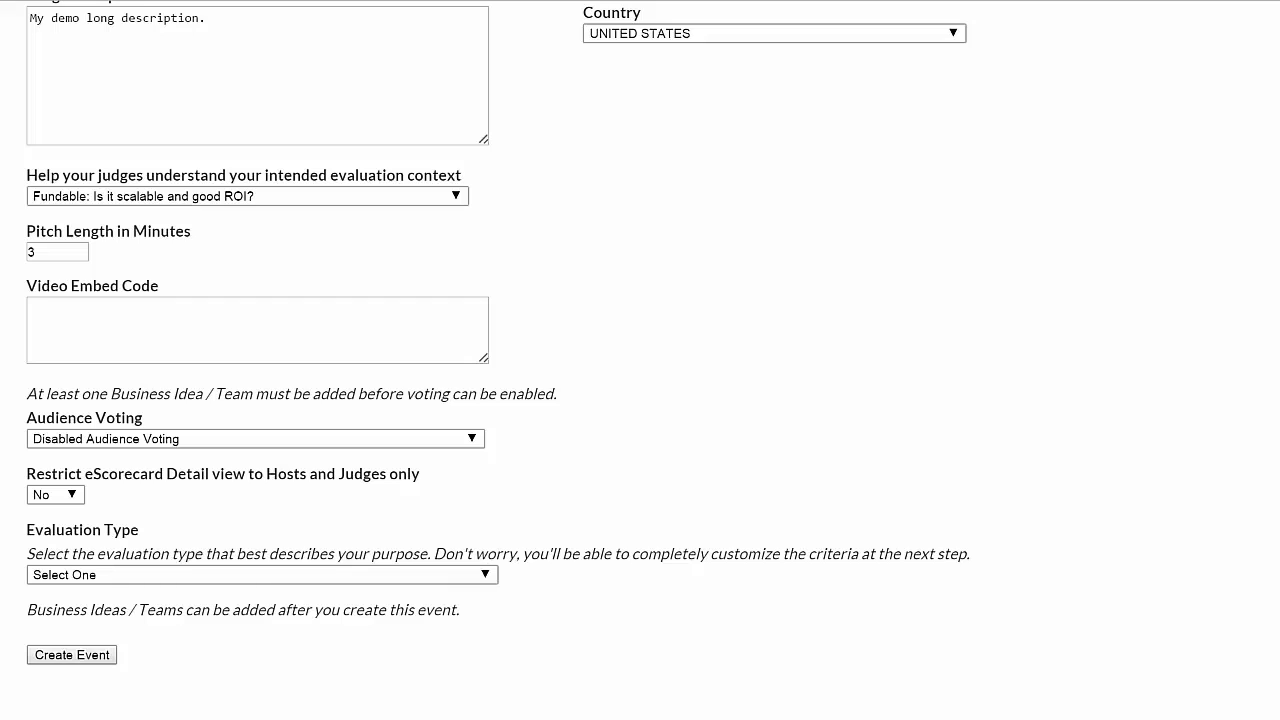
- Set audience voting to "Ask Audience: Which idea do you think is the best?" and the eScorecard detail restriction to No
left_click(464, 442)
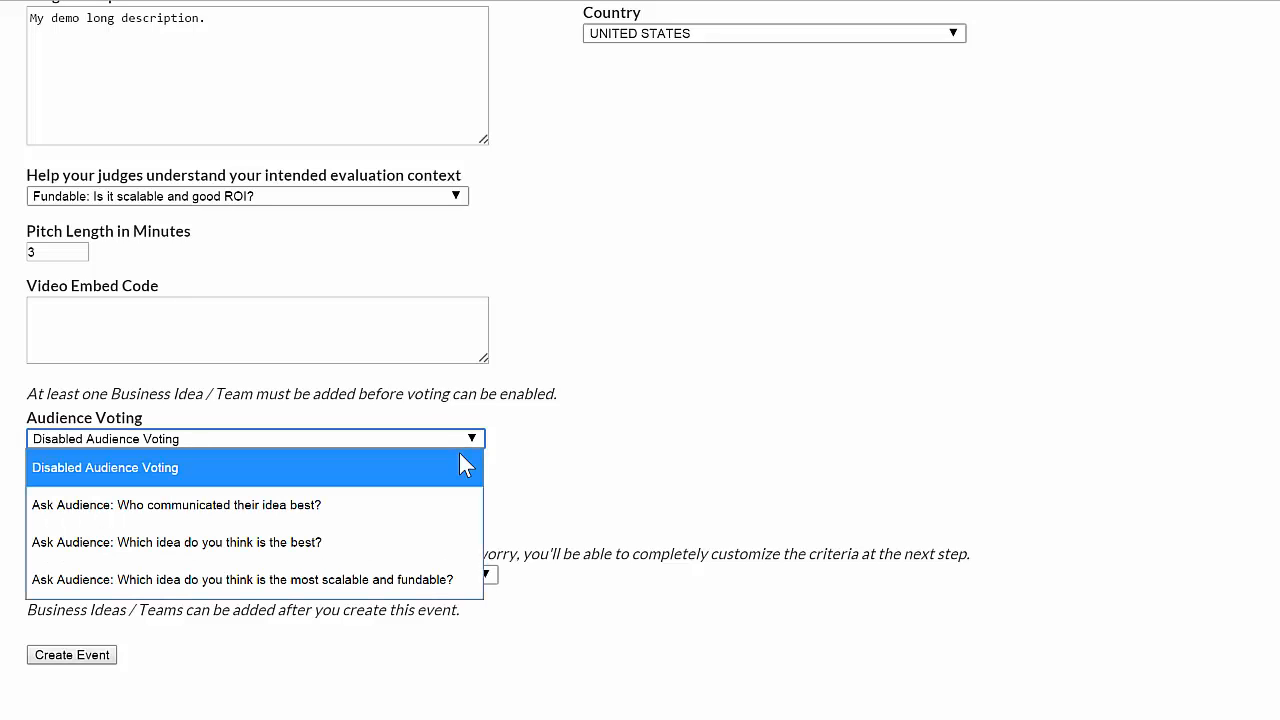
left_click(416, 548)
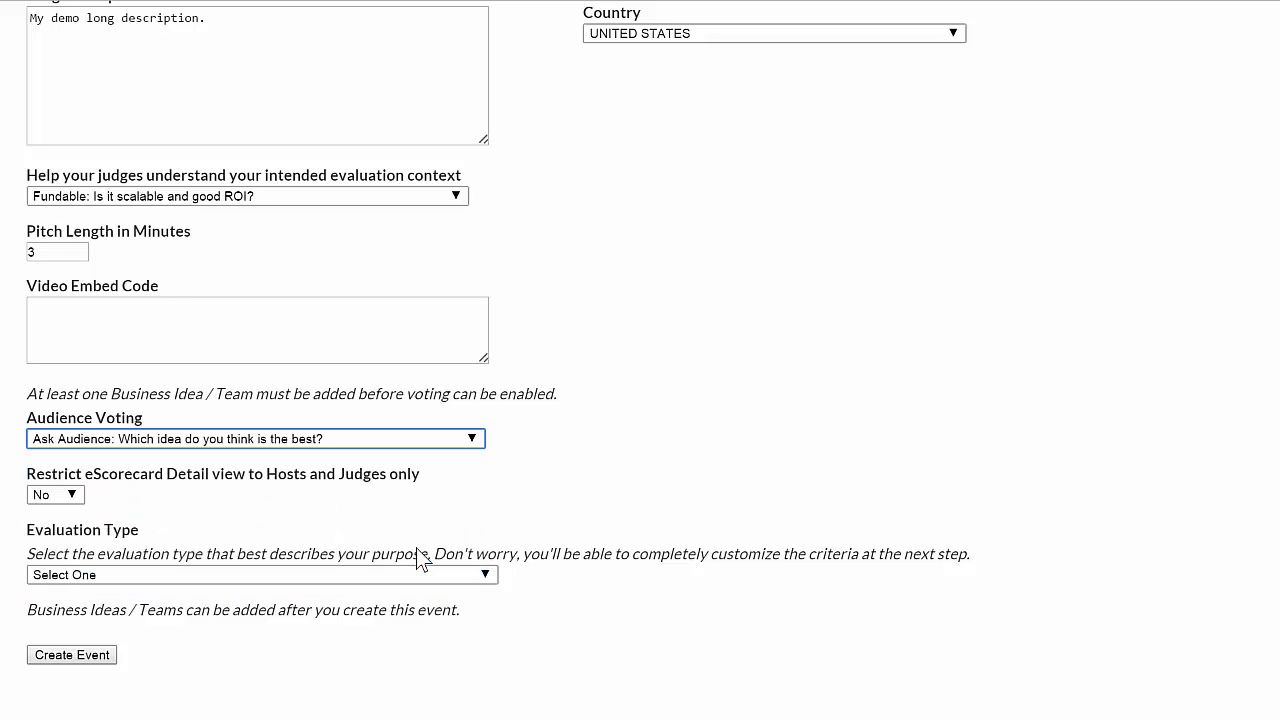
left_click(78, 497)
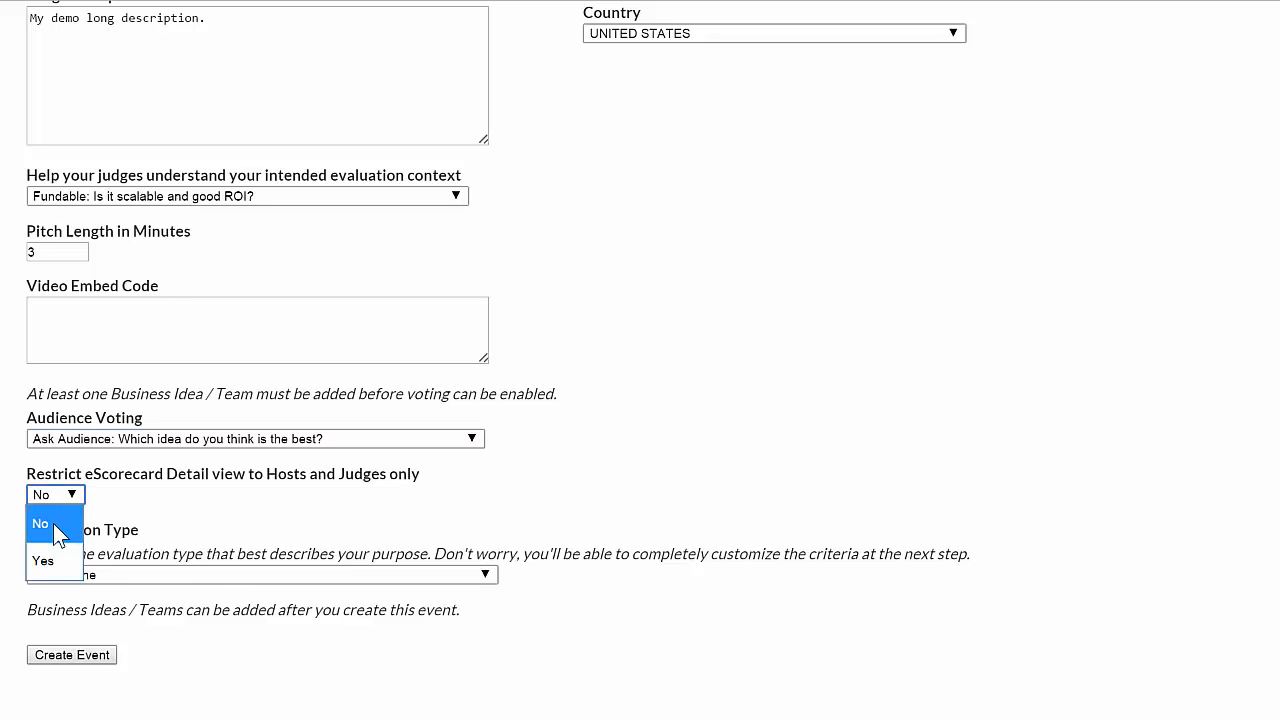
left_click(58, 533)
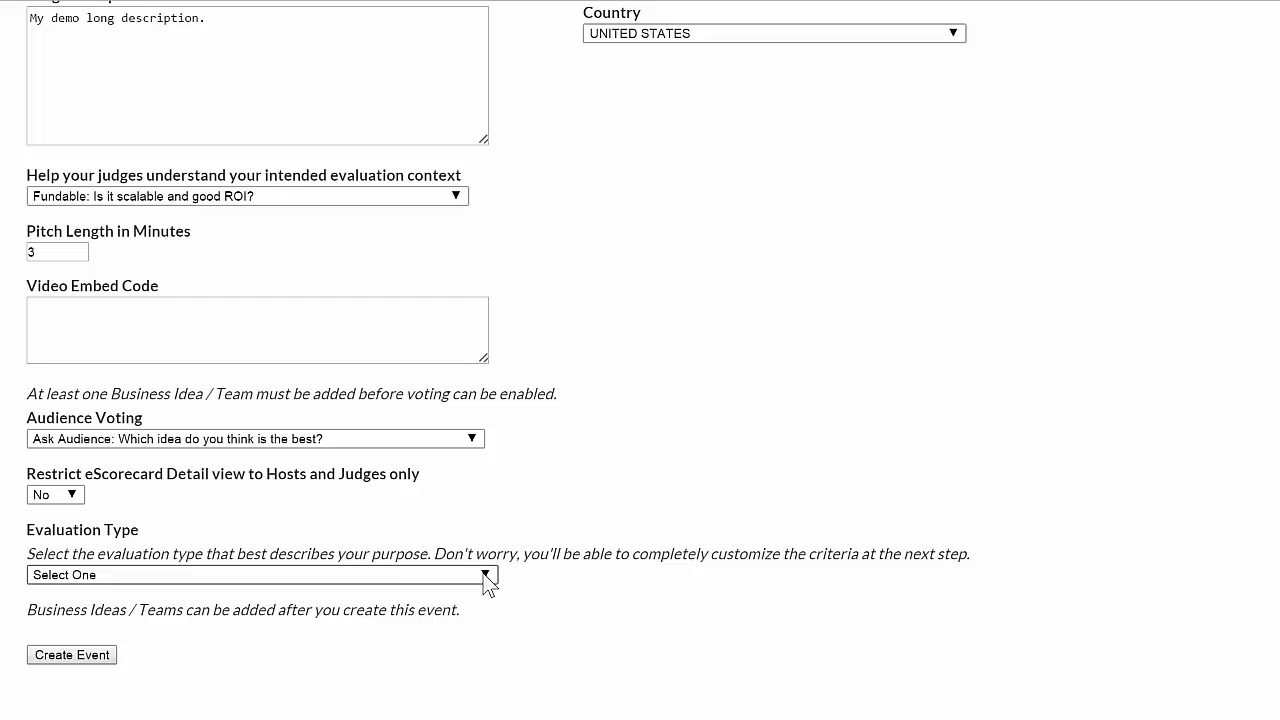
- Choose "Investor Pitch: 1-minute" as the evaluation type and create the event
left_click(487, 578)
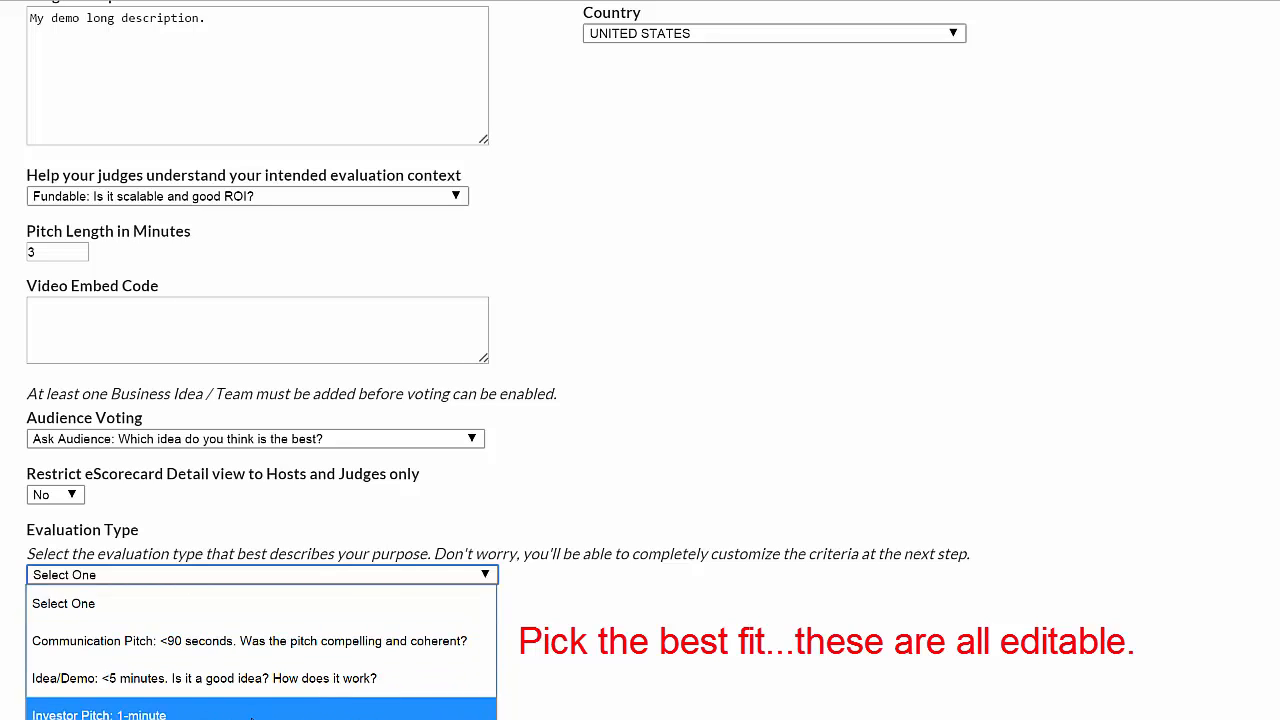
left_click(252, 715)
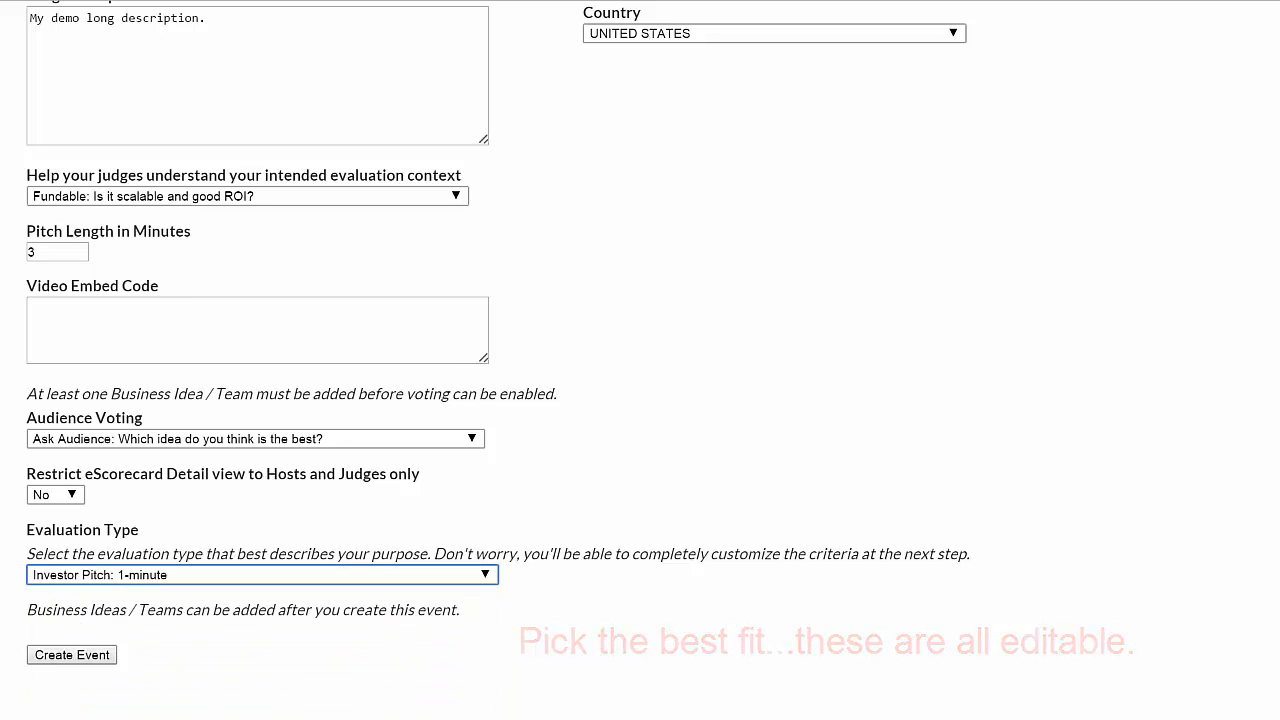
left_click(76, 657)
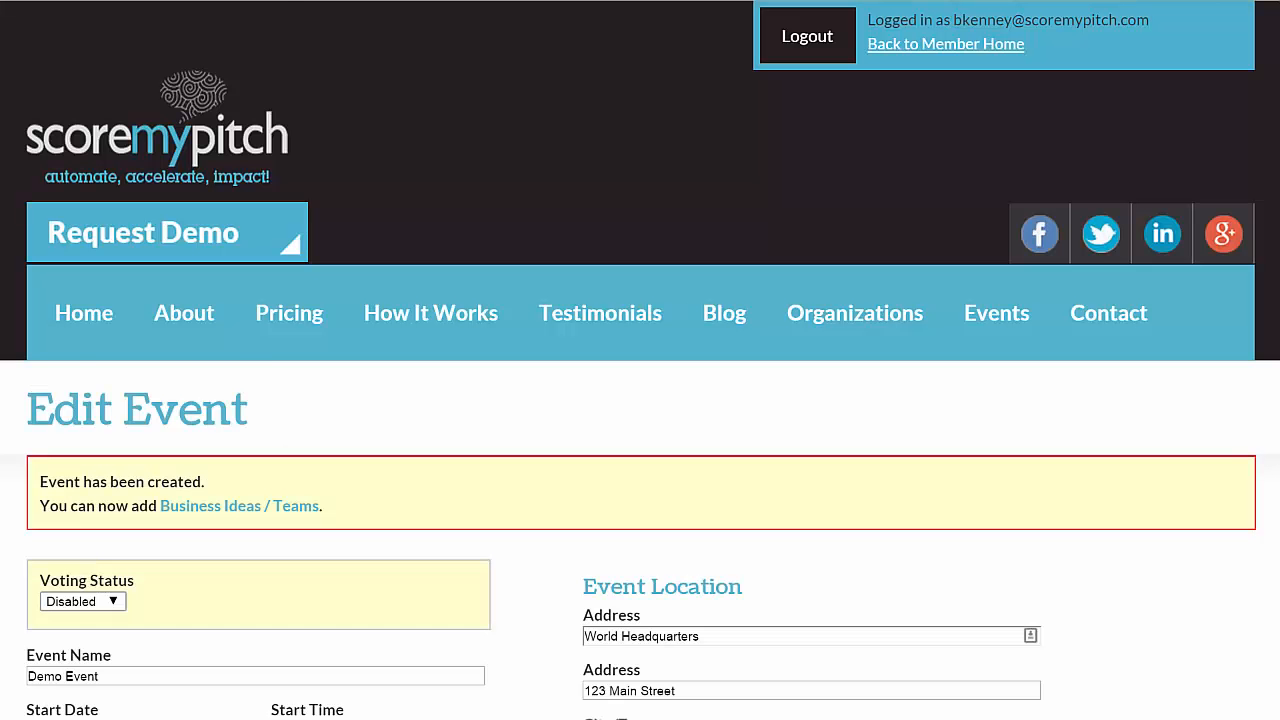
- Review the new event's settings, evaluation criteria, teams and judges sections, and view the Credibility criterion's edit page before returning
scroll(640, 360, "down", 8)
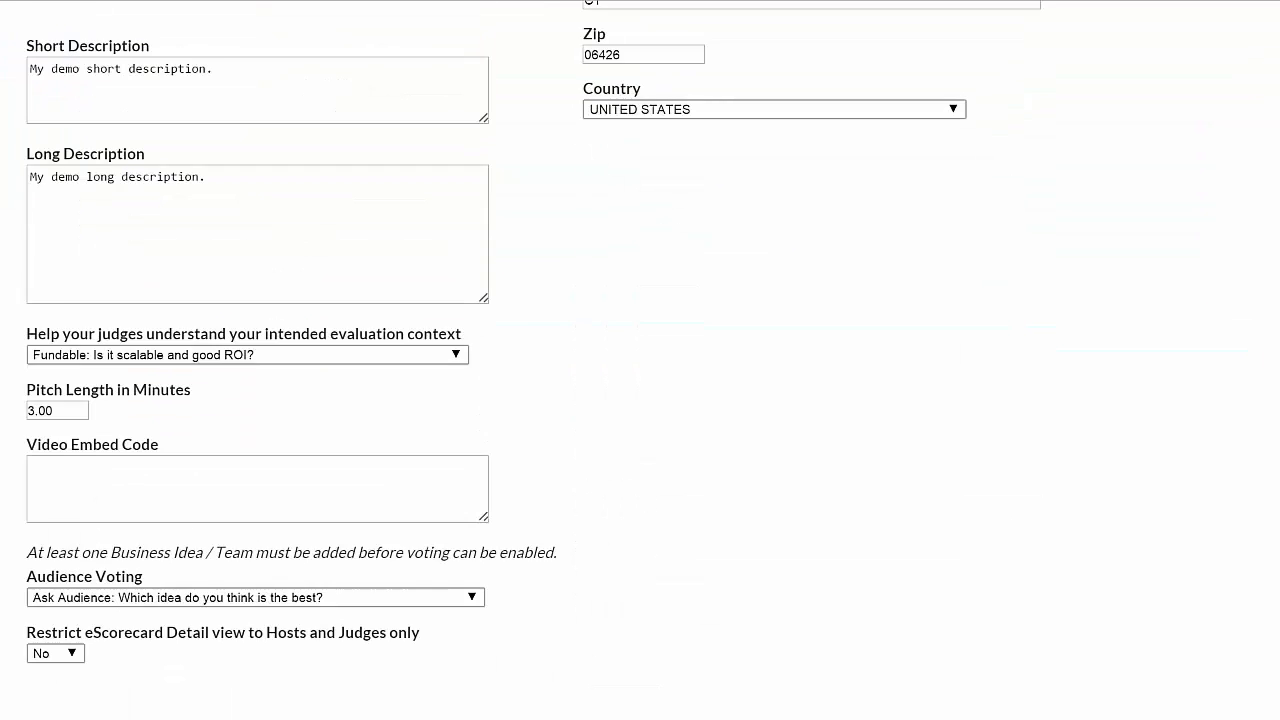
scroll(640, 360, "down", 5)
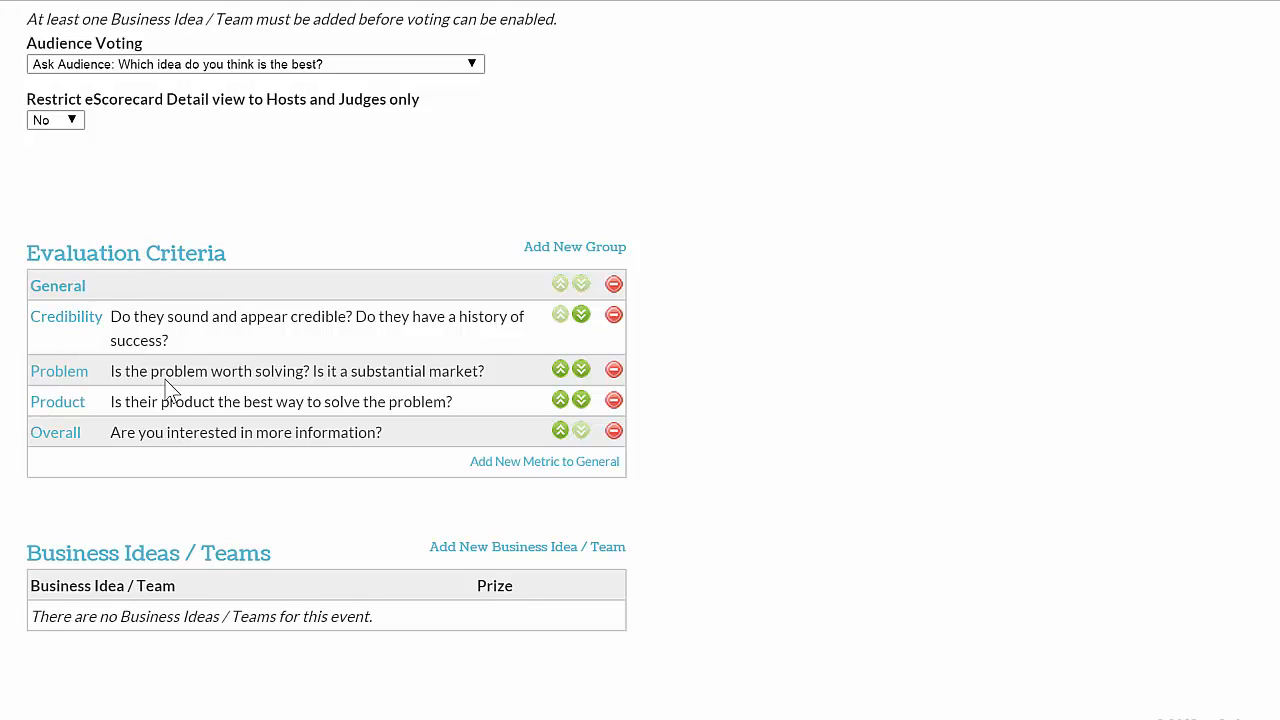
scroll(640, 360, "down", 1)
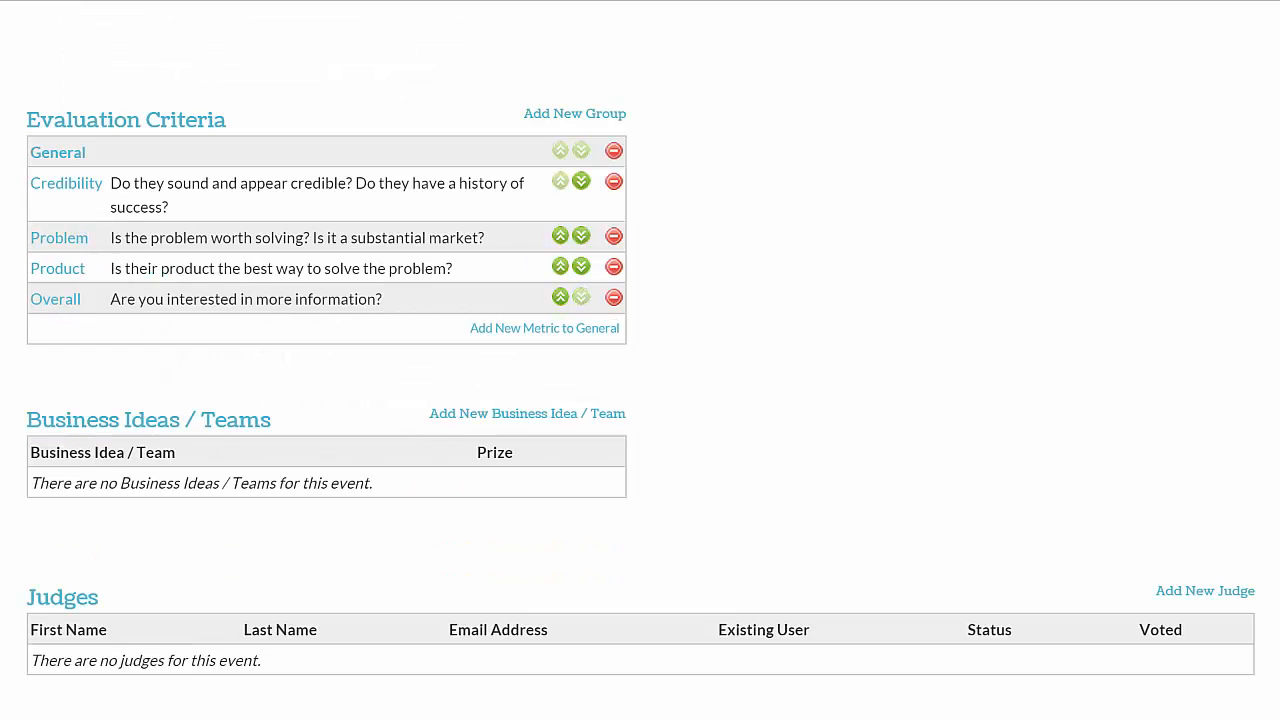
scroll(200, 428, "down", 1)
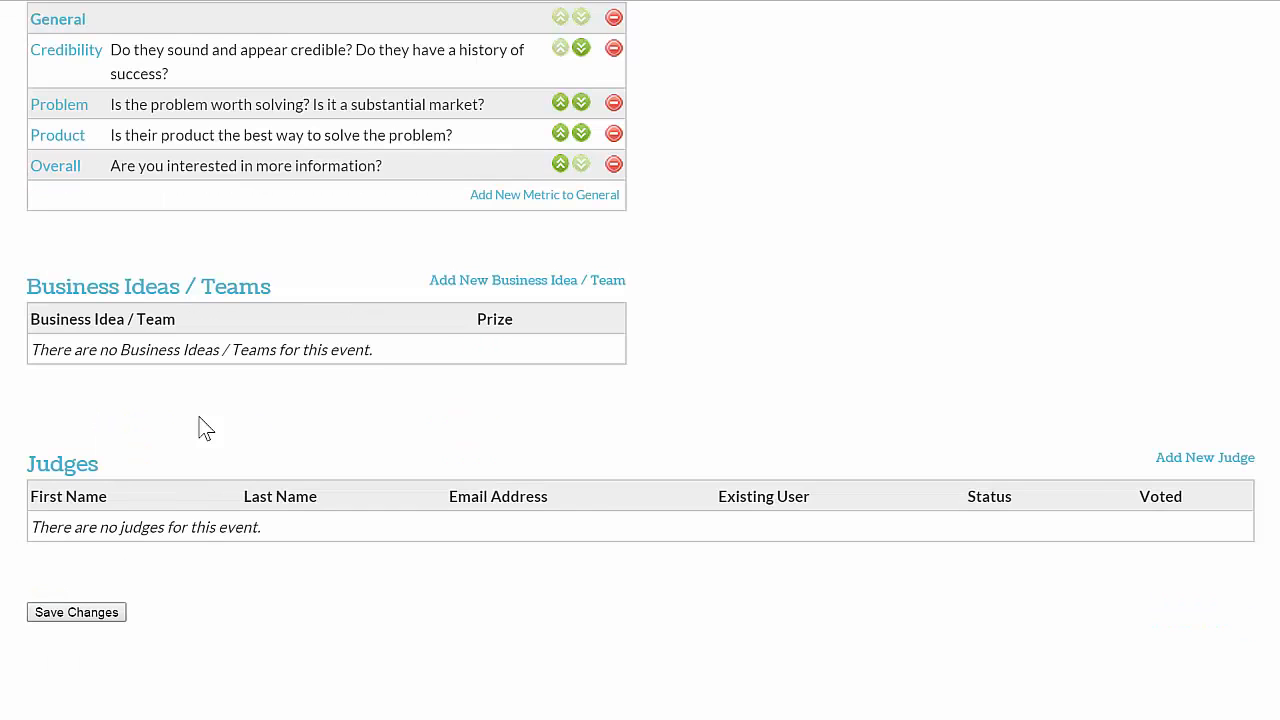
scroll(640, 360, "up", 2)
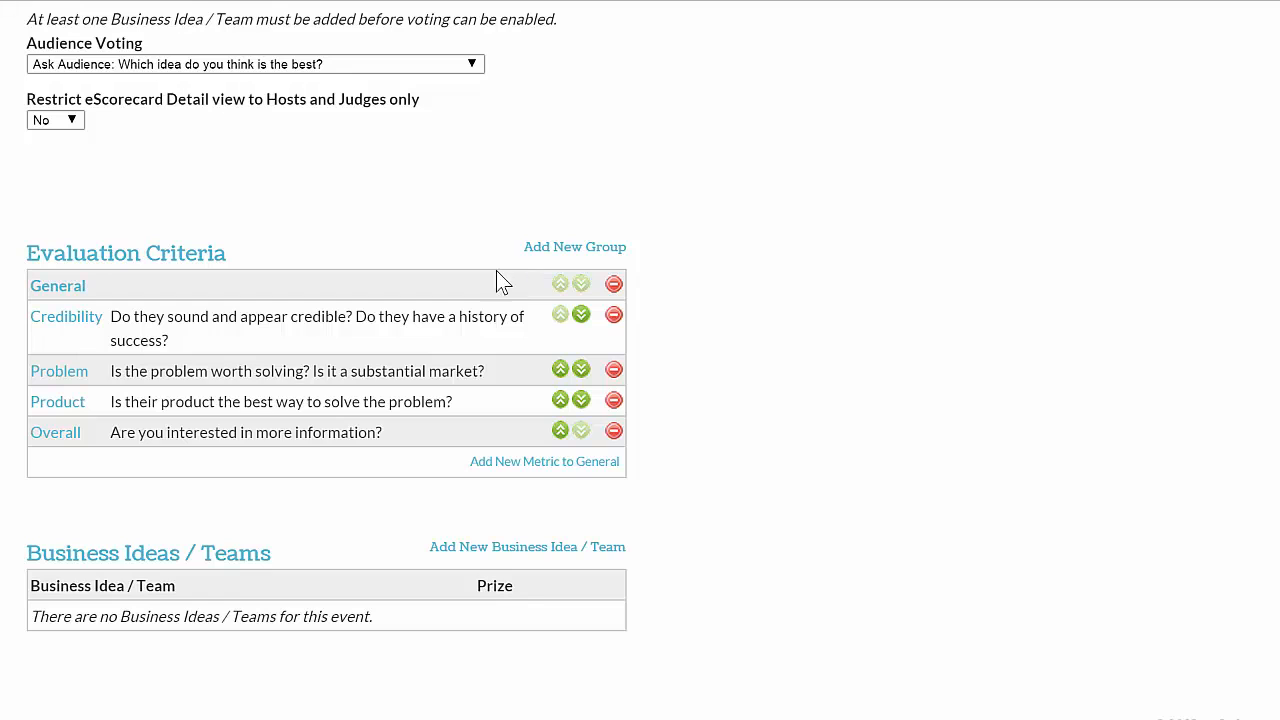
left_click(76, 322)
scroll(640, 400, "down", 2)
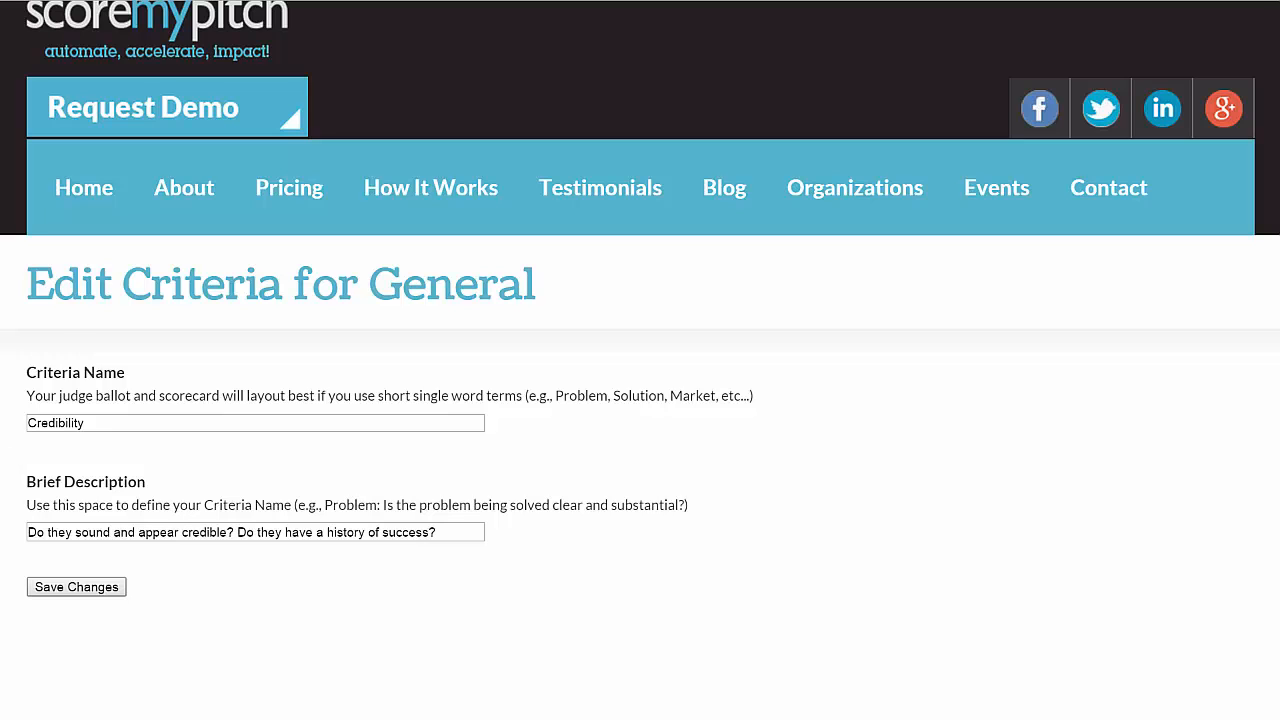
key("alt+Left")
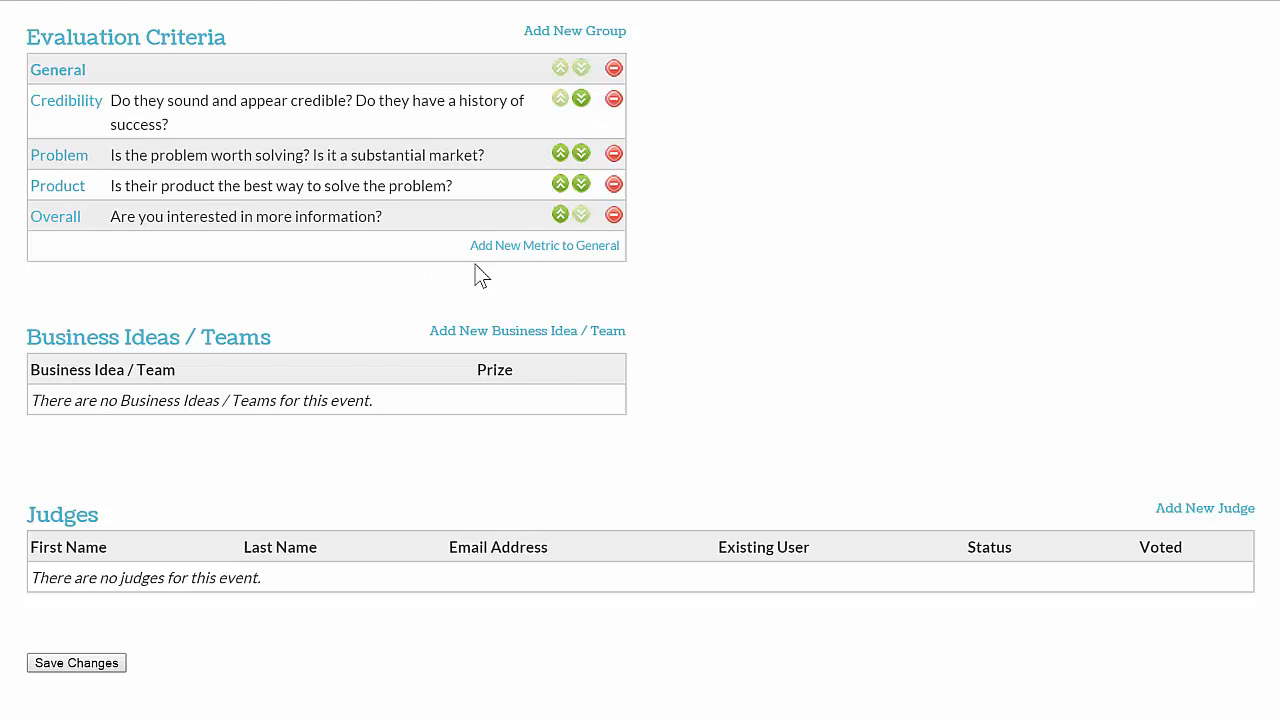
- Add a criterion named Team to the General group with the description "The team has relevant experience."
scroll(363, 317, "up", 1)
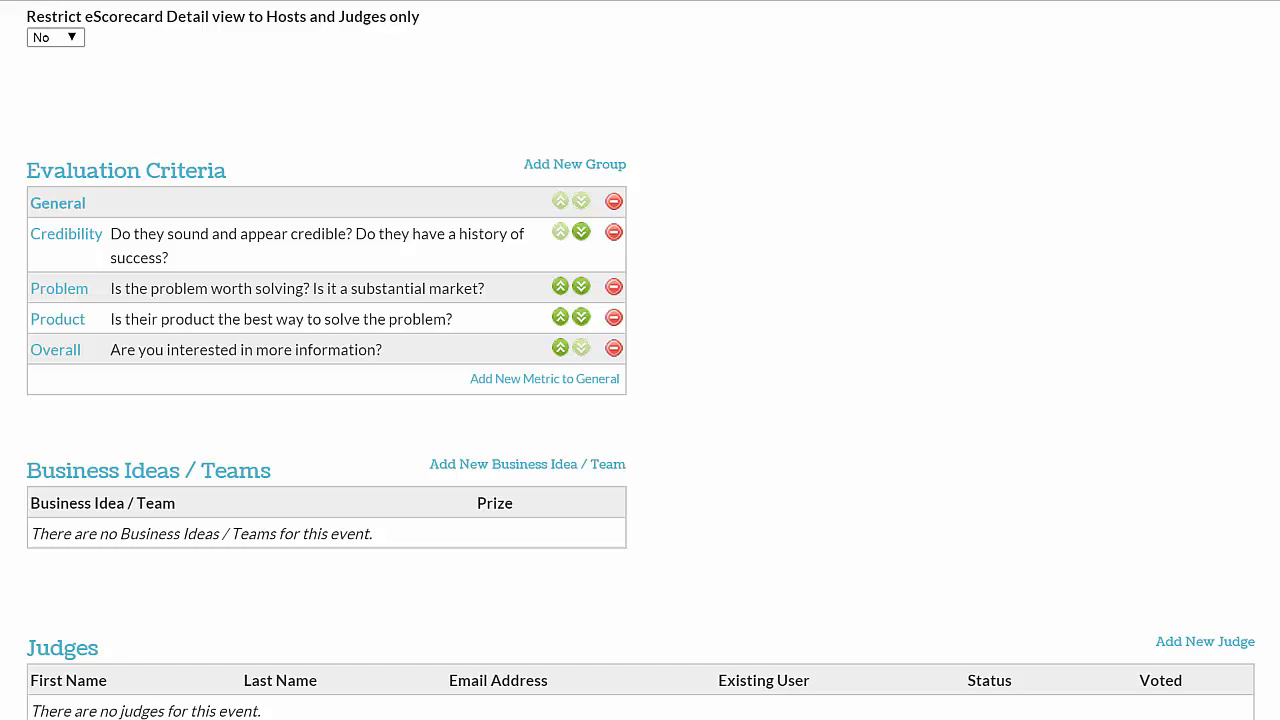
left_click(525, 390)
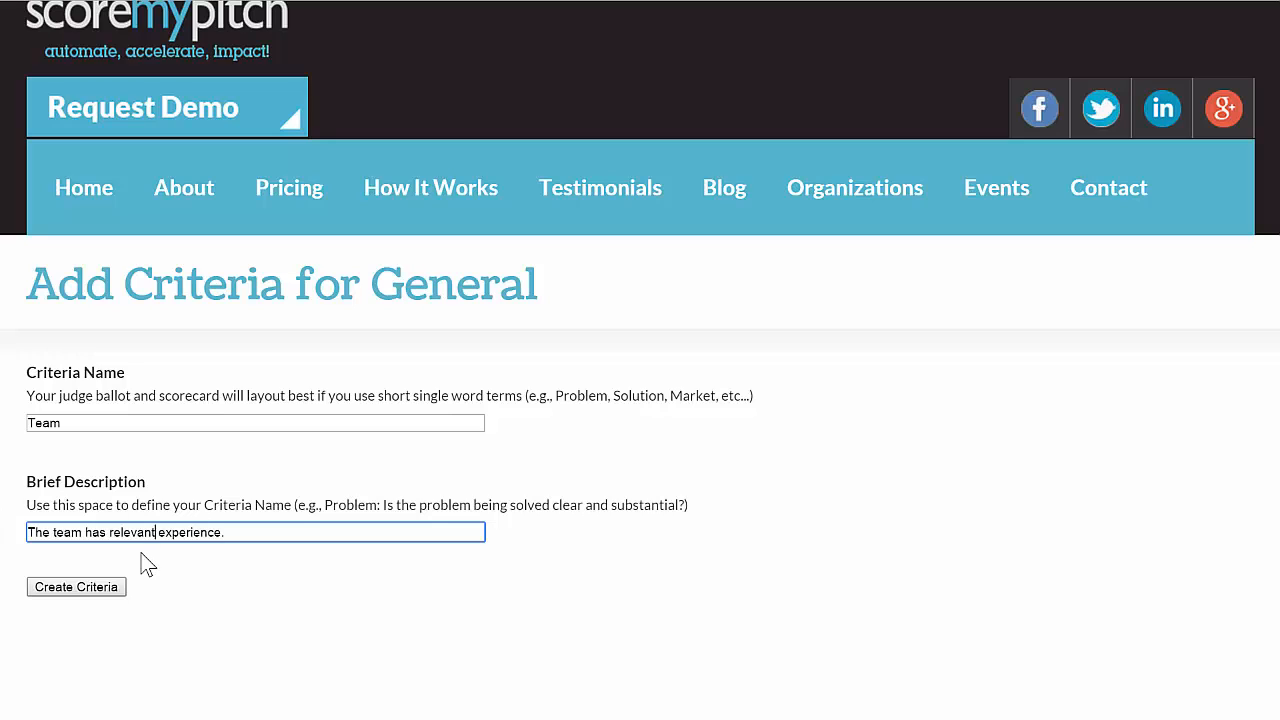
left_click(76, 587)
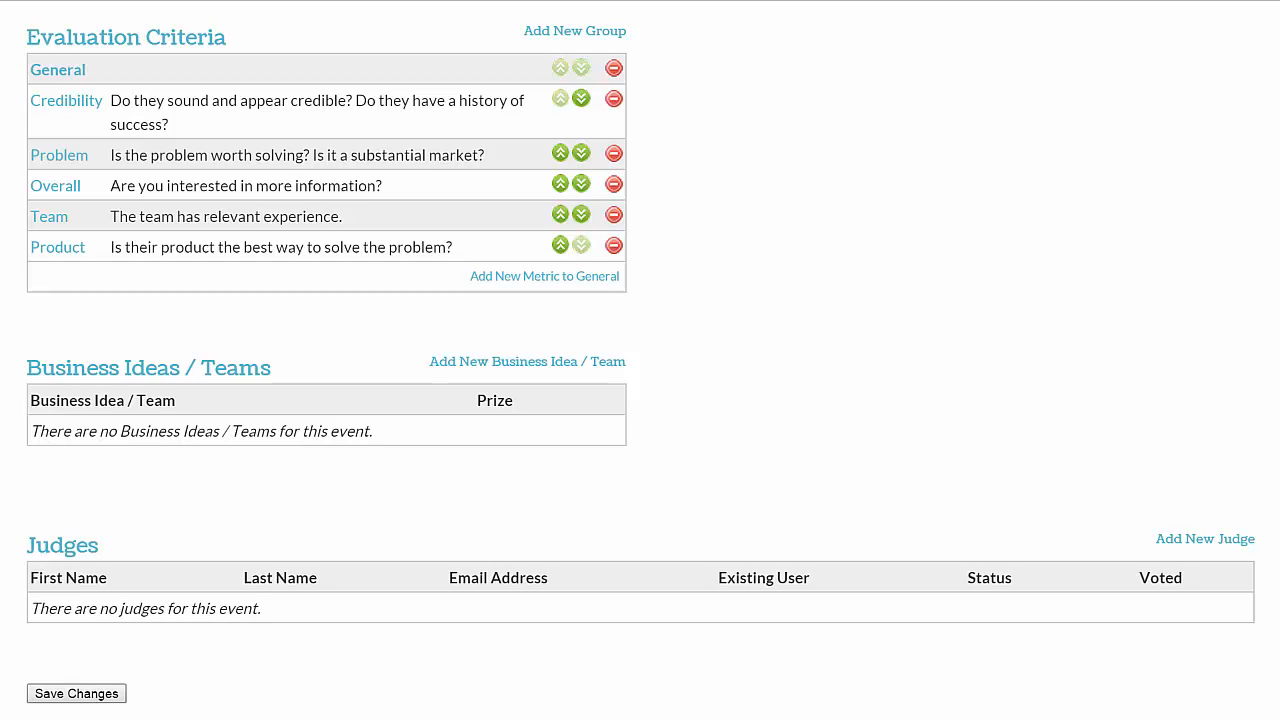
- Add three business ideas / teams to the event in one entry: team1, team2 and team3
left_click(600, 363)
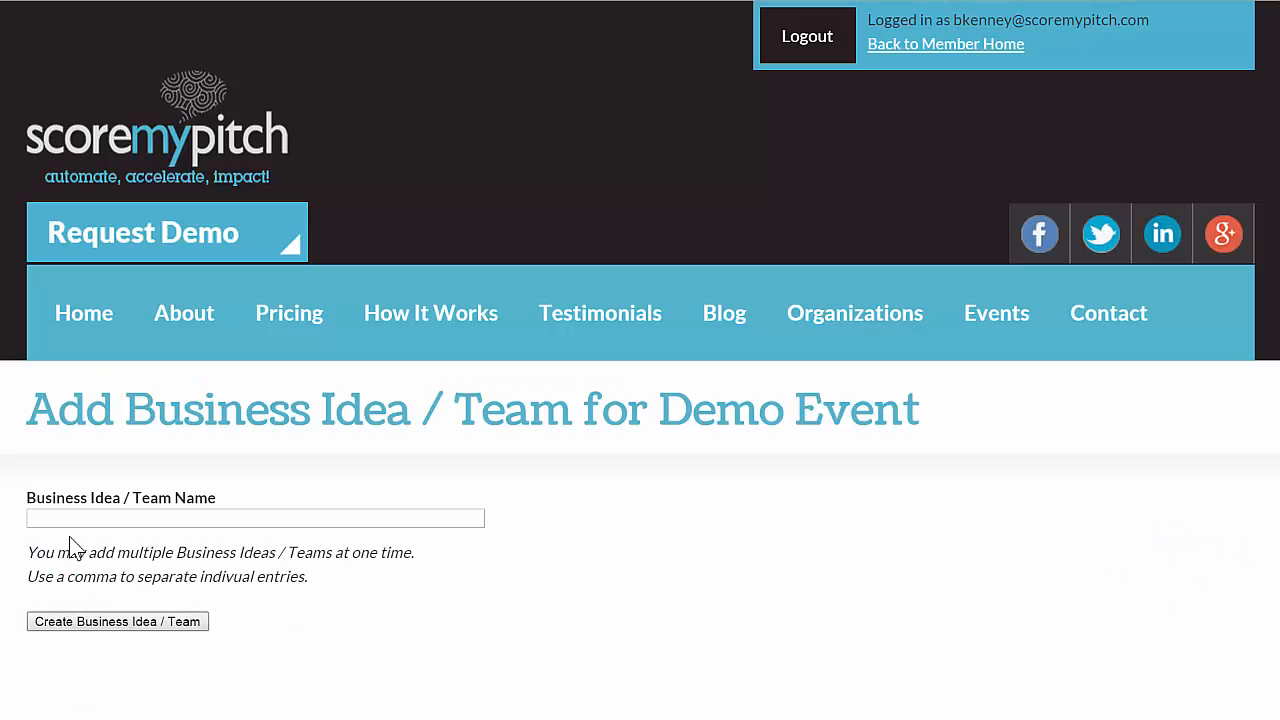
left_click(85, 519)
type("t")
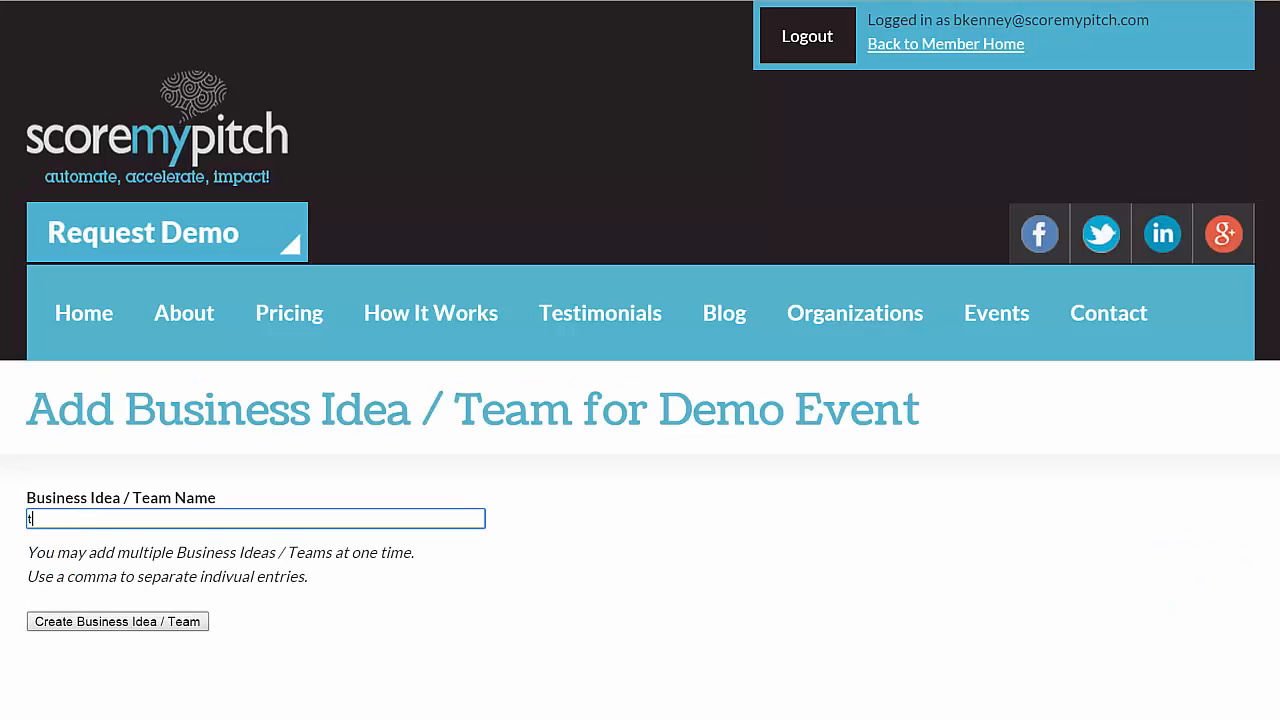
type("eam1,team2,team3")
left_click(118, 625)
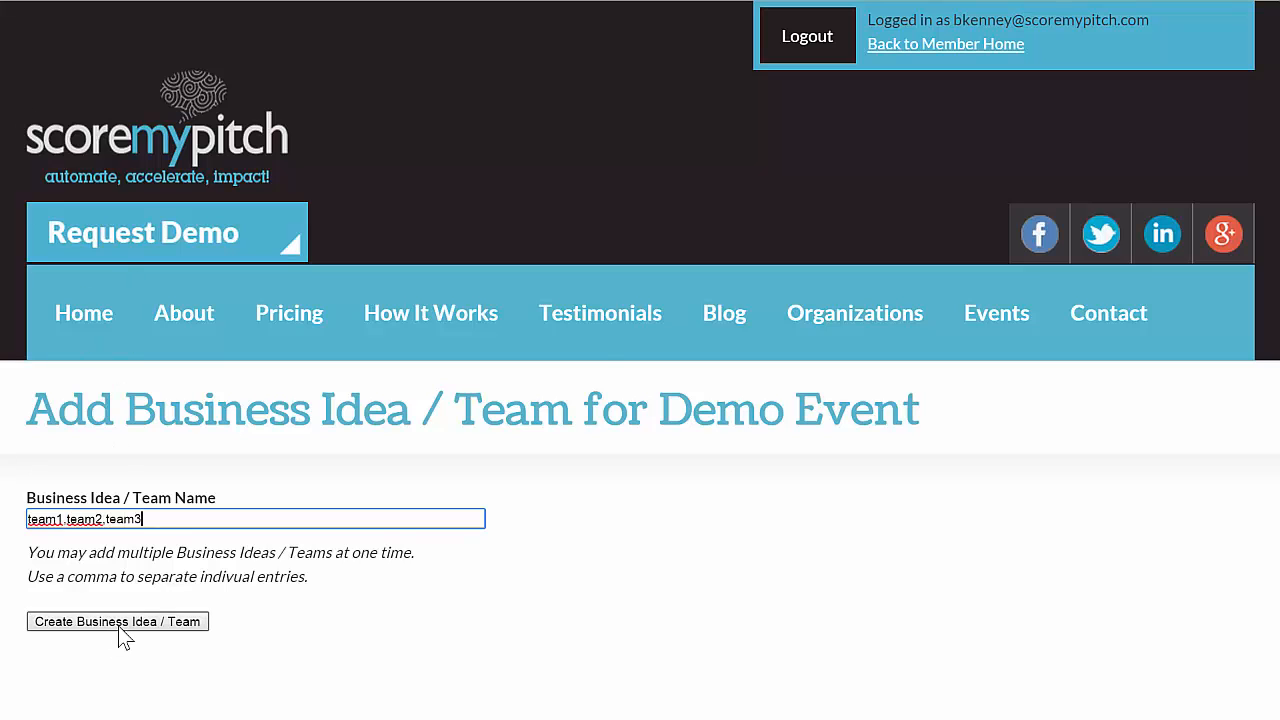
- Invite a judge to the event by e-mail address and save the event's changes
scroll(35, 230, "down", 1)
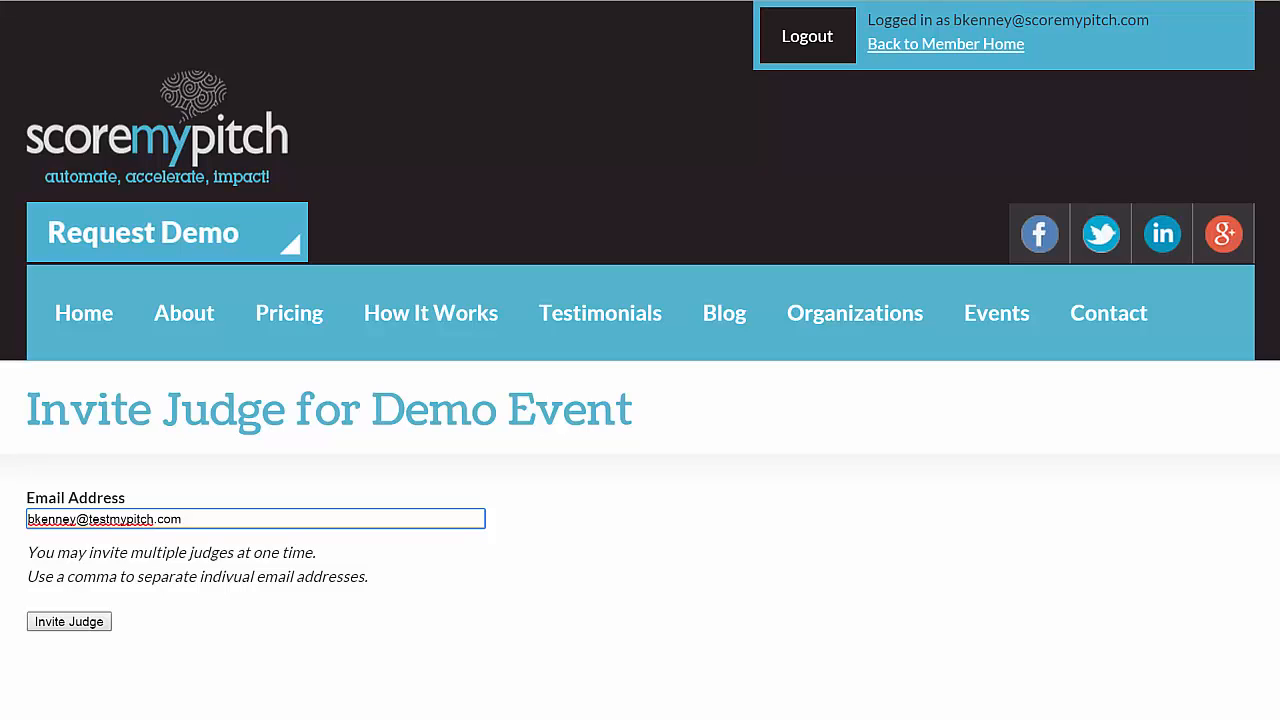
left_click(45, 622)
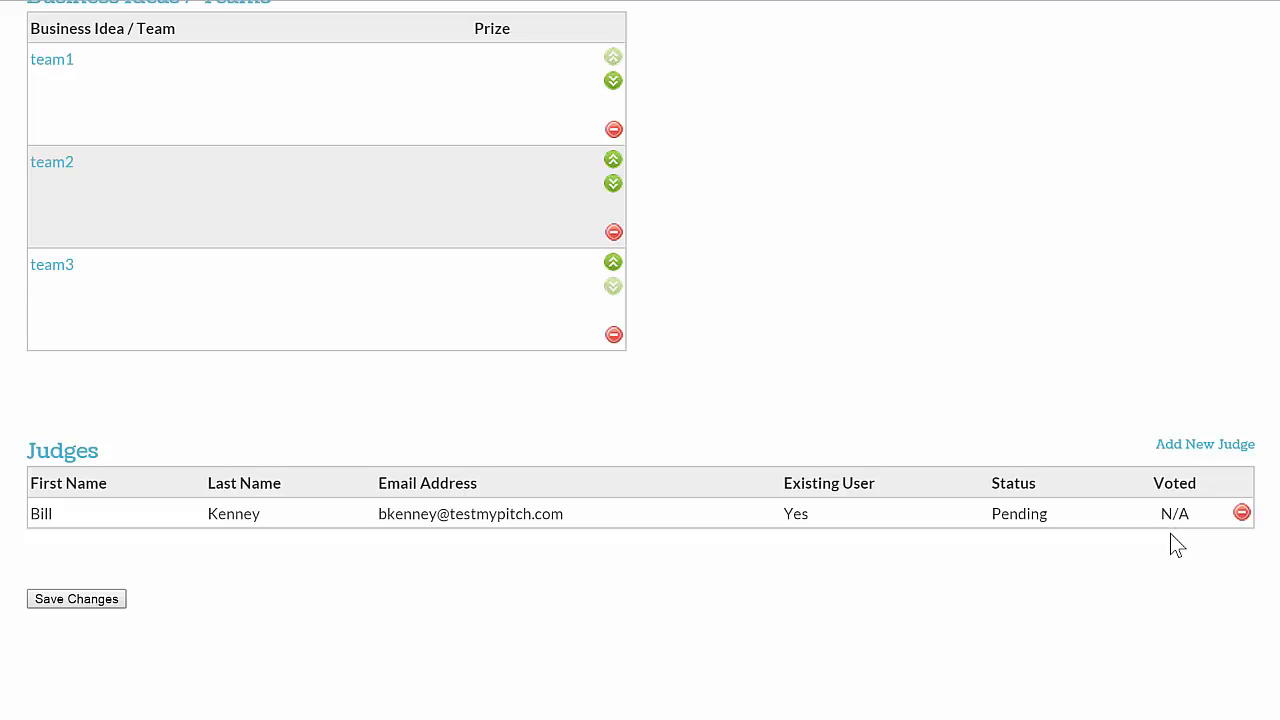
left_click(77, 603)
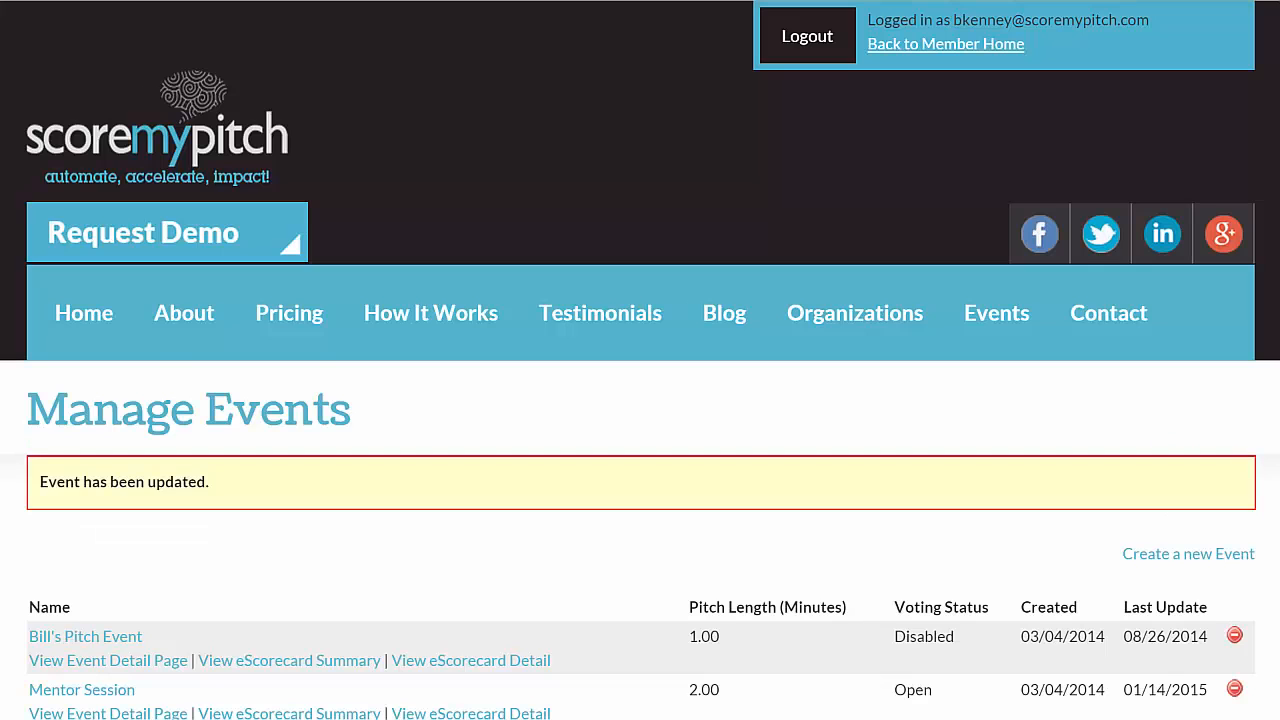
scroll(169, 594, "down", 4)
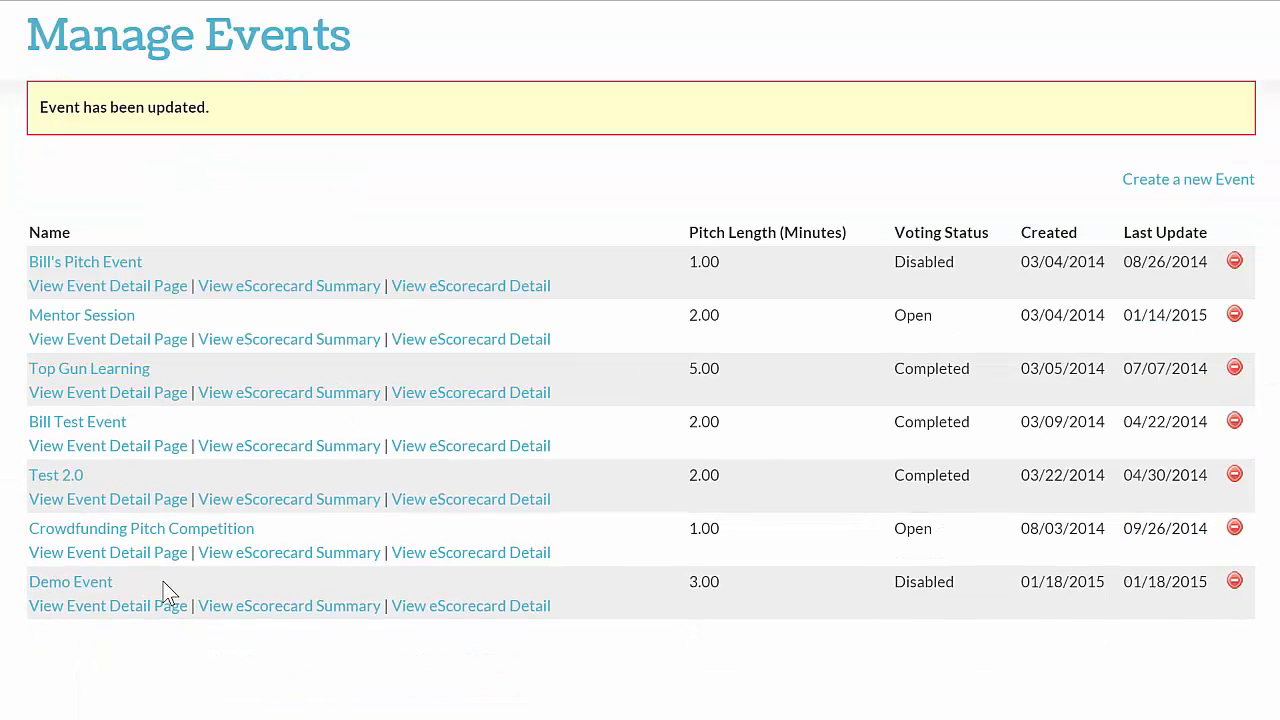